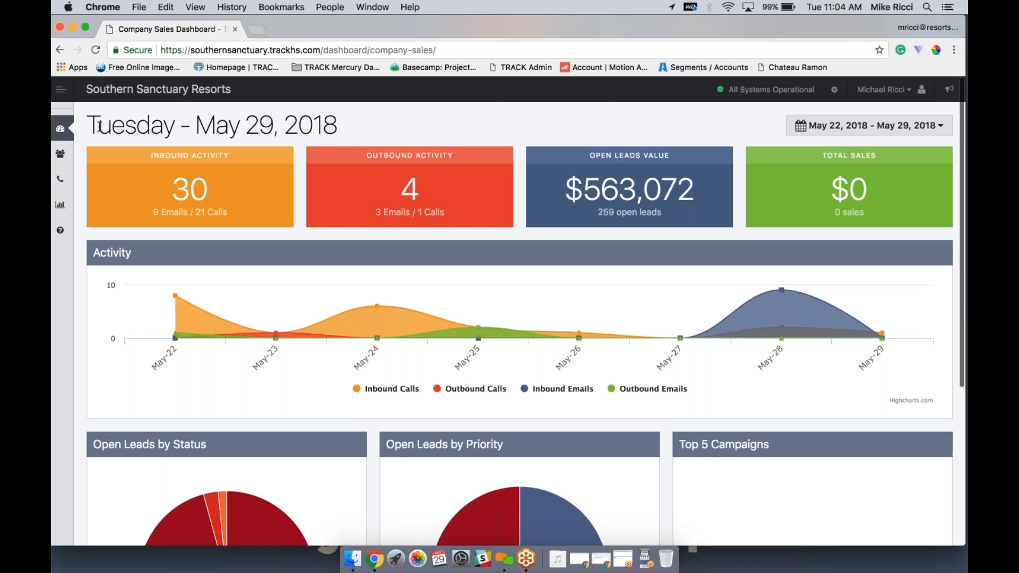
# From Call Center > Voicemail, open the Apr 19, 2018 1:25 PM voicemail's detail page.
pyautogui.moveTo(63, 153)
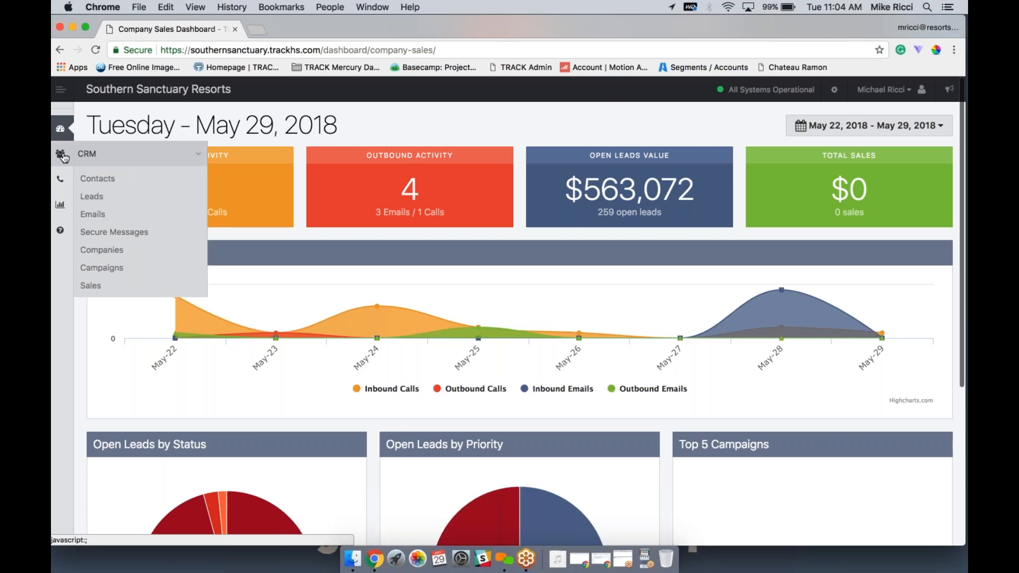
pyautogui.moveTo(60, 179)
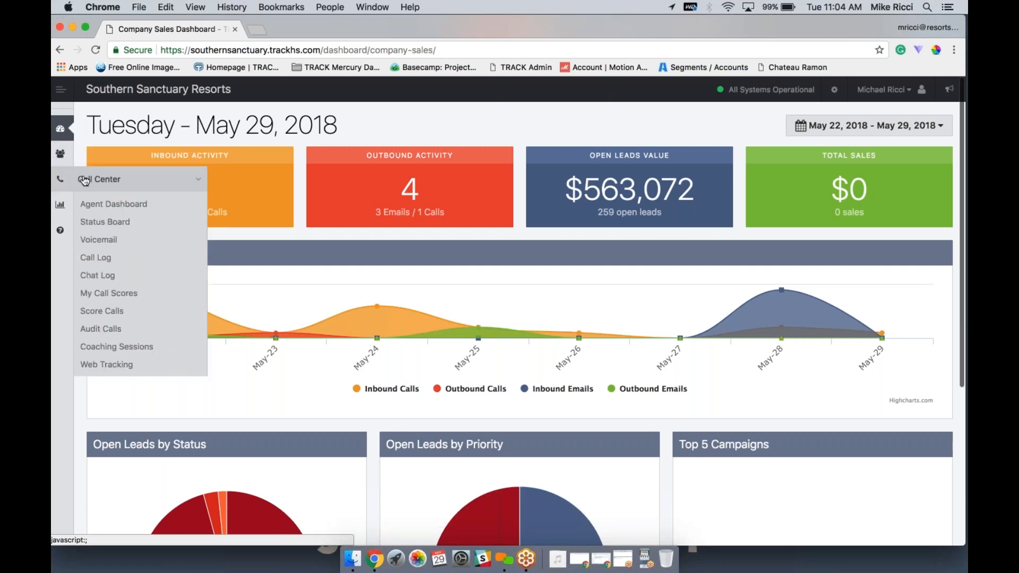
pyautogui.click(104, 241)
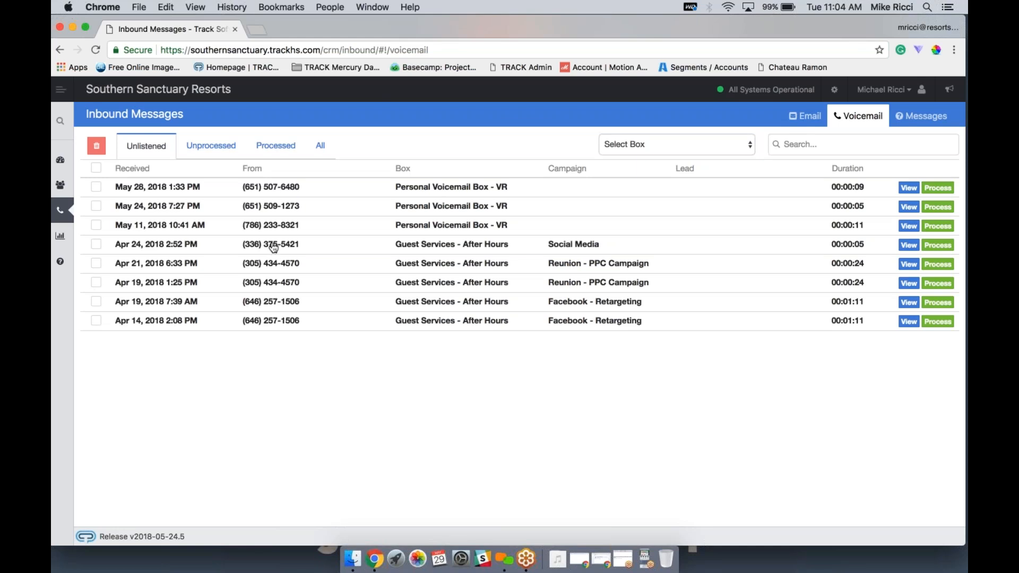
pyautogui.click(263, 288)
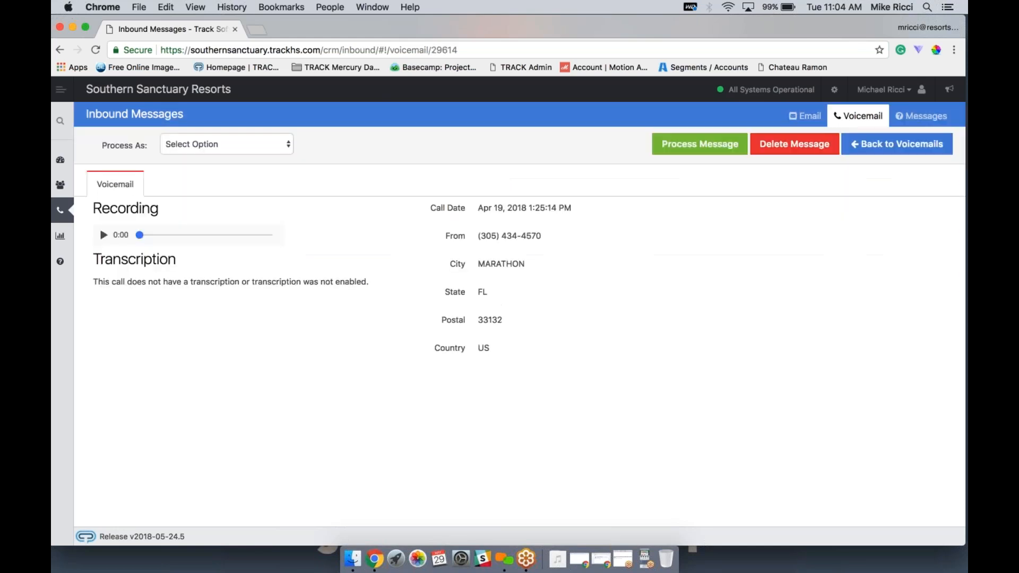
# Mute the volume, play the 0:23 voicemail from Marathon, FL, and open the Process As options.
pyautogui.moveTo(239, 235); pyautogui.dragTo(226, 239)
pyautogui.click(103, 235)
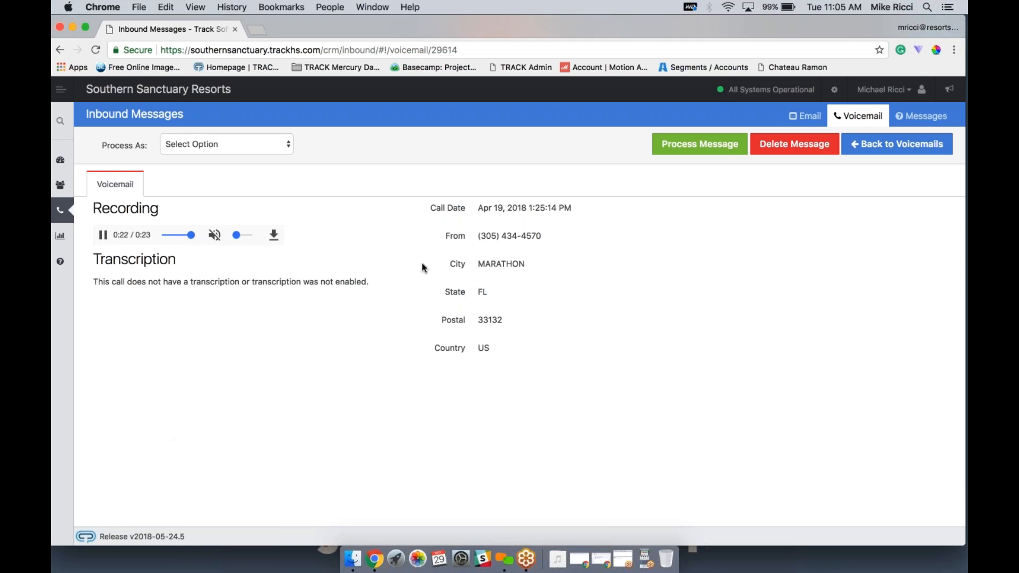
pyautogui.tripleClick(506, 238)
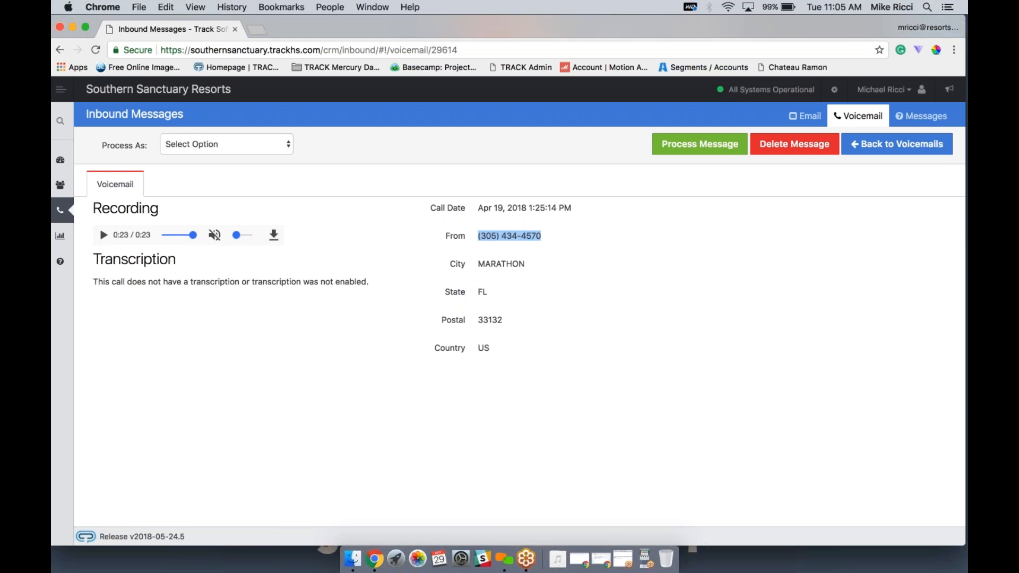
pyautogui.click(507, 237)
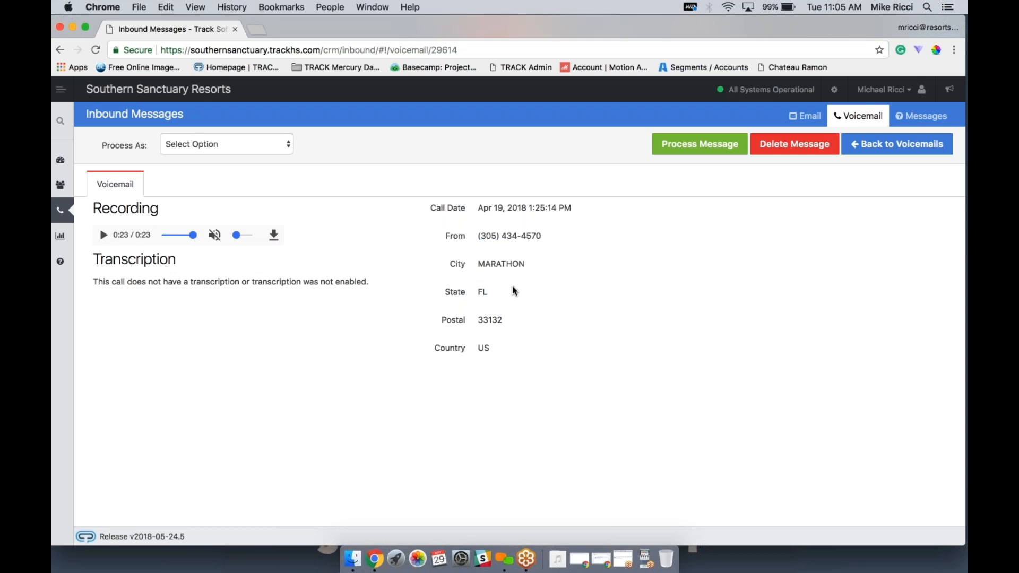
pyautogui.tripleClick(124, 142)
pyautogui.click(228, 142)
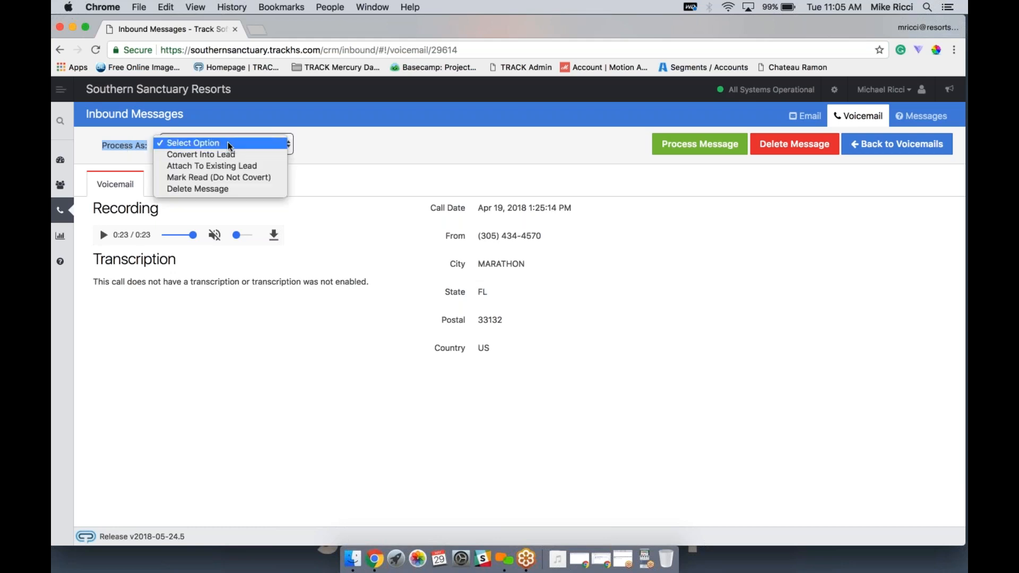
# Attach the voicemail to existing lead Ybor City, found by searching the contact's name in Find Lead.
pyautogui.click(260, 165)
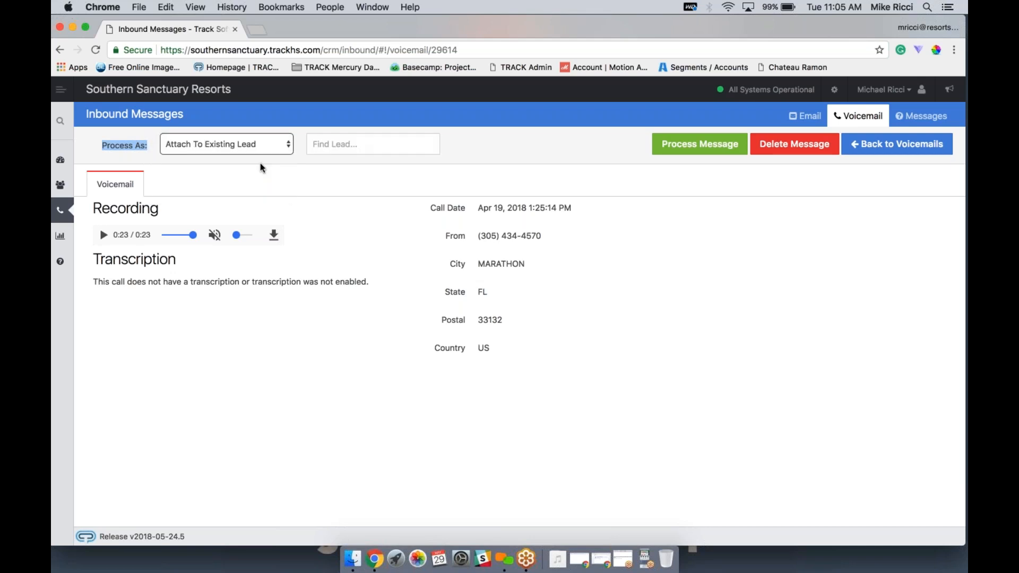
pyautogui.press('Tab')
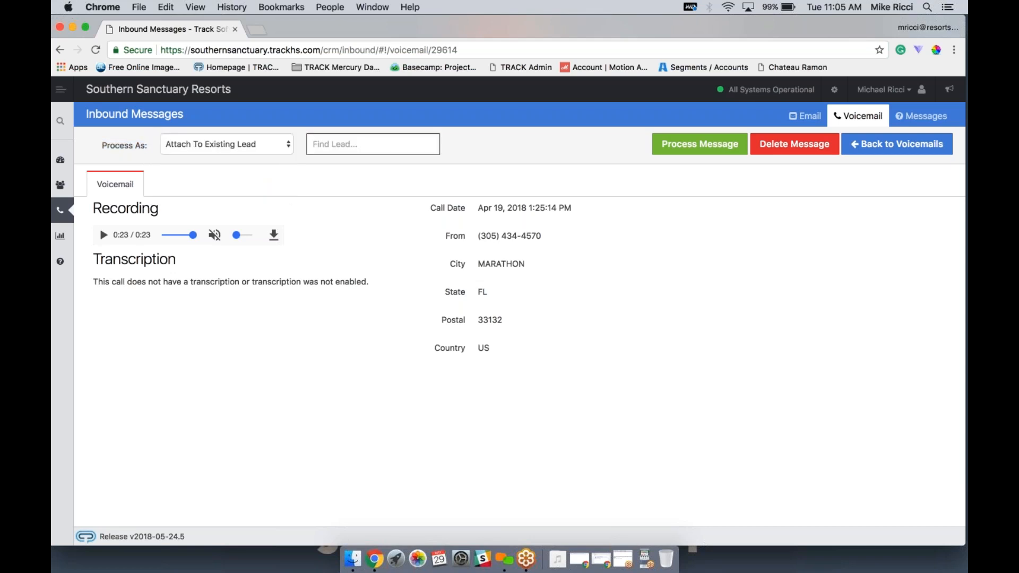
pyautogui.write('Craig Finn')
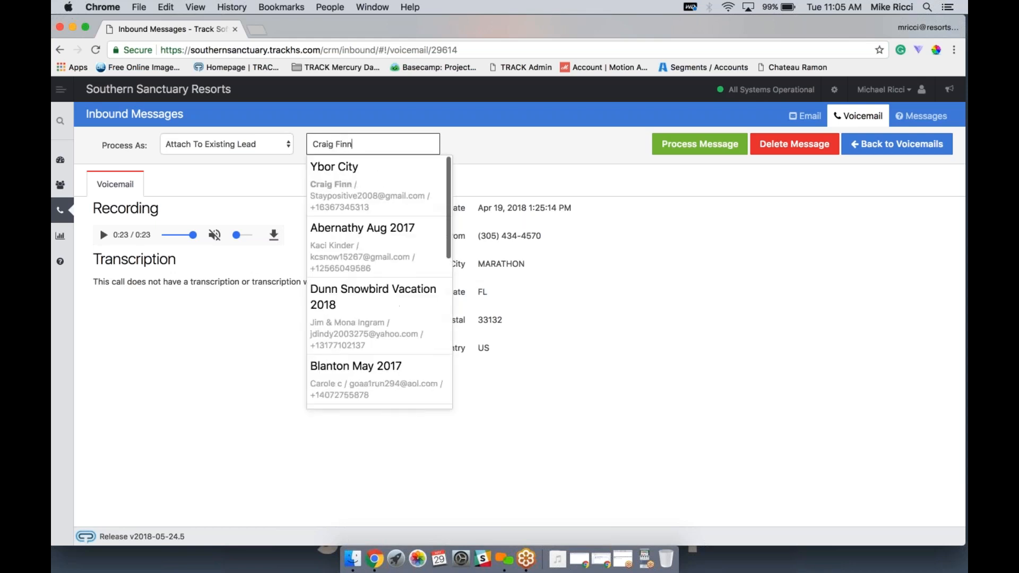
pyautogui.press('Down')
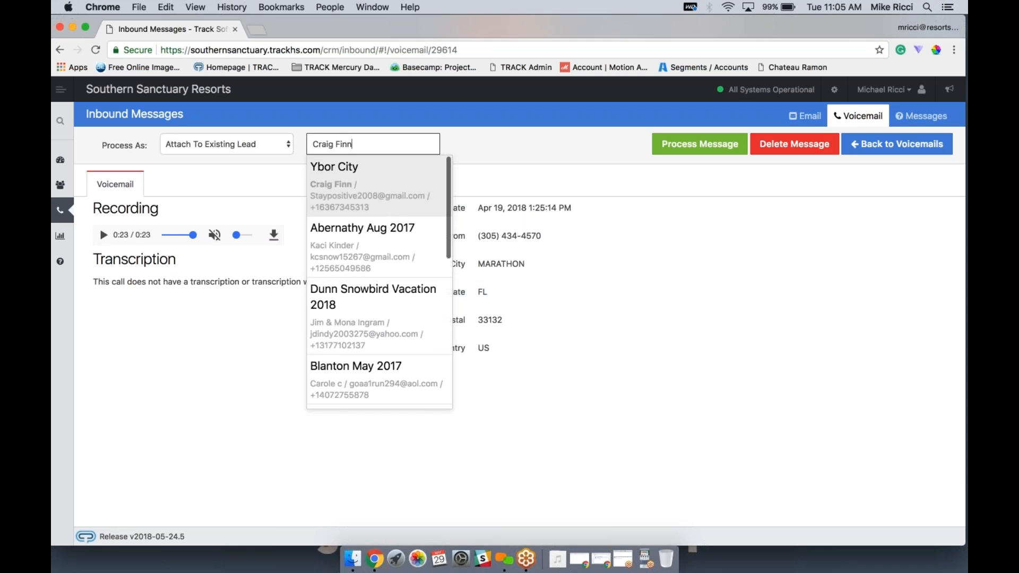
pyautogui.press('Return')
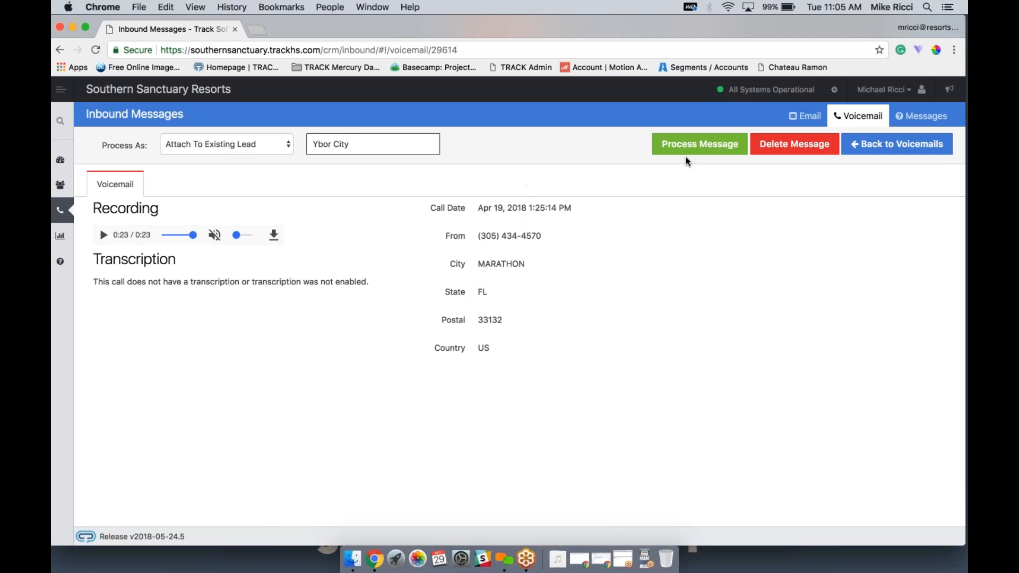
pyautogui.click(699, 144)
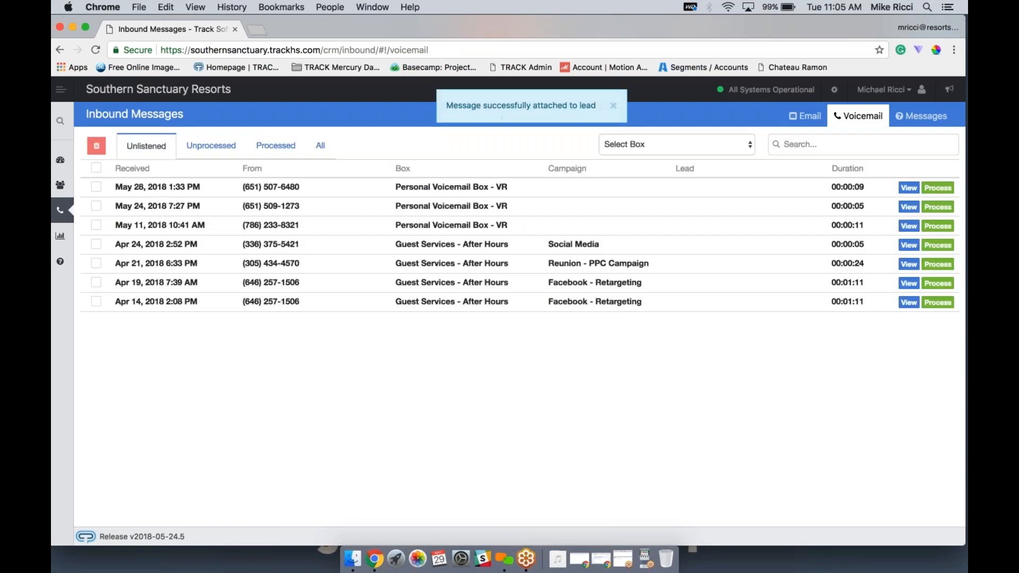
# Open Leads in a new tab, confirm the voicemail in Ybor City's activity, then return to Leads.
pyautogui.moveTo(60, 184)
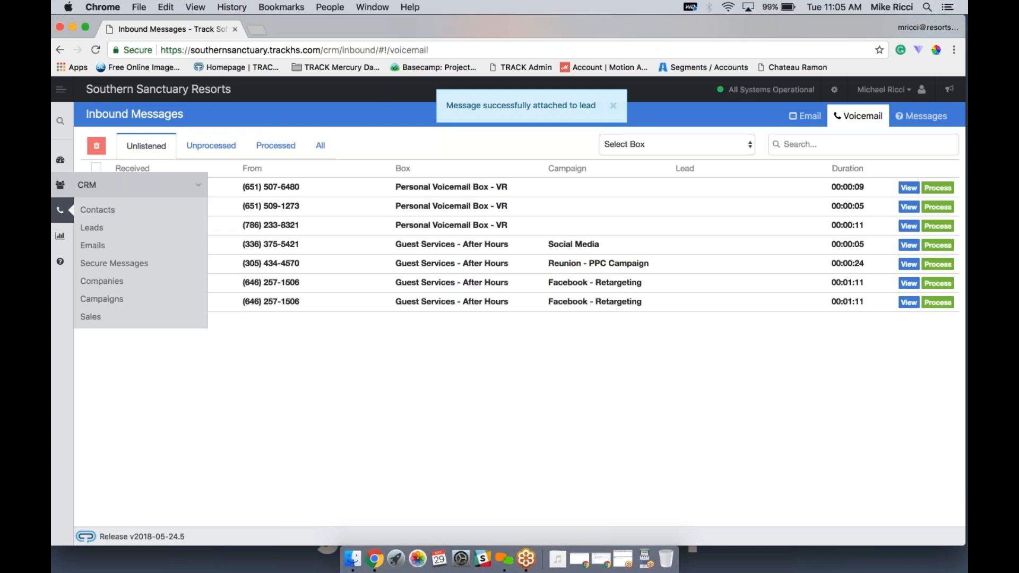
pyautogui.rightClick(85, 224)
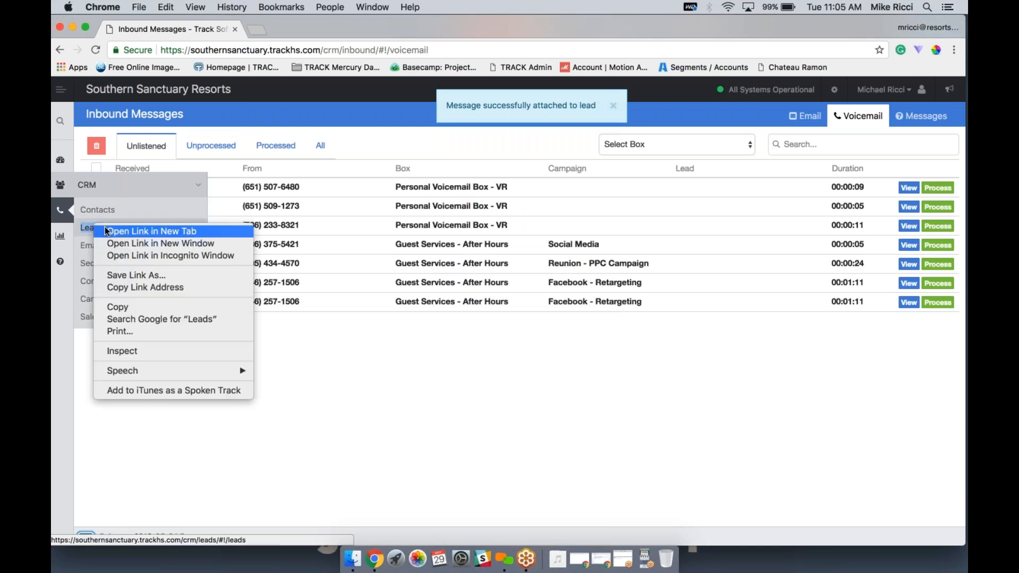
pyautogui.click(122, 232)
pyautogui.click(293, 30)
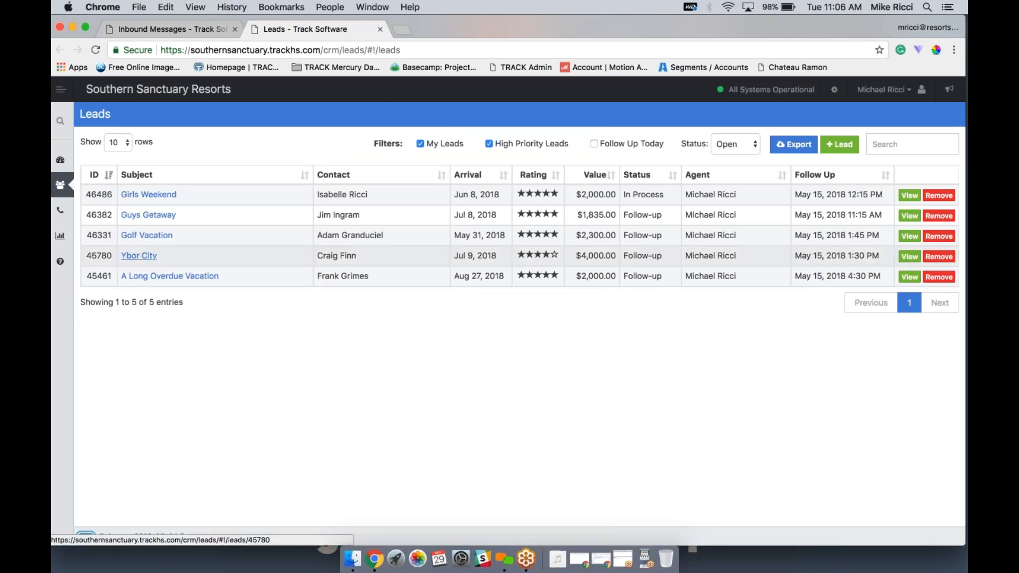
pyautogui.click(139, 256)
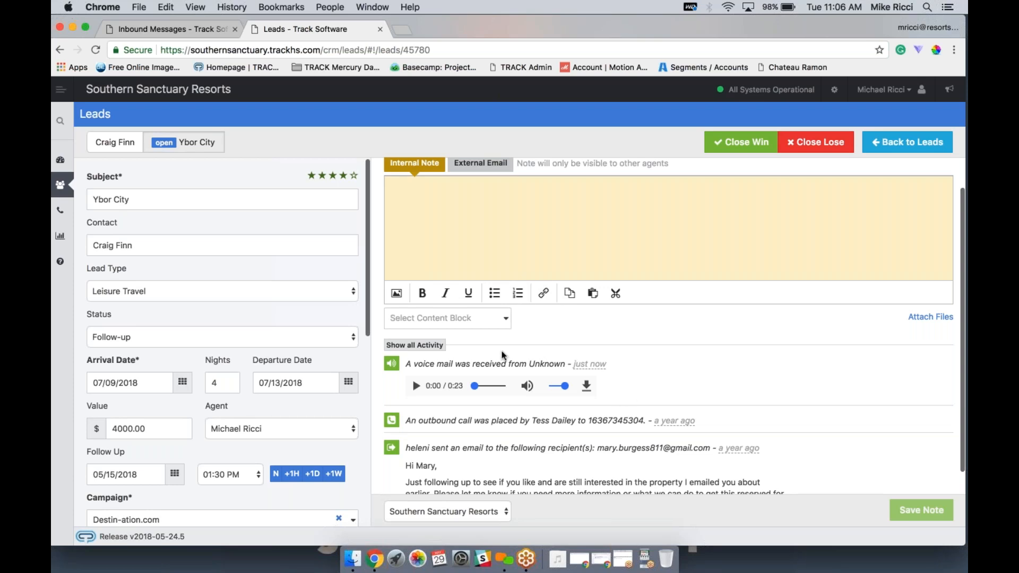
pyautogui.scroll(2, 503, 355)
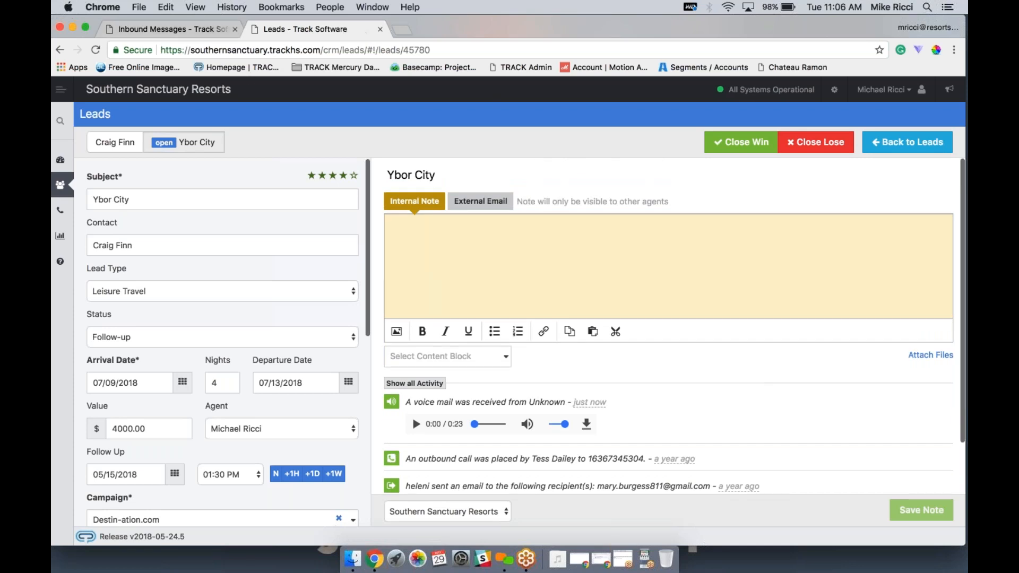
pyautogui.click(907, 141)
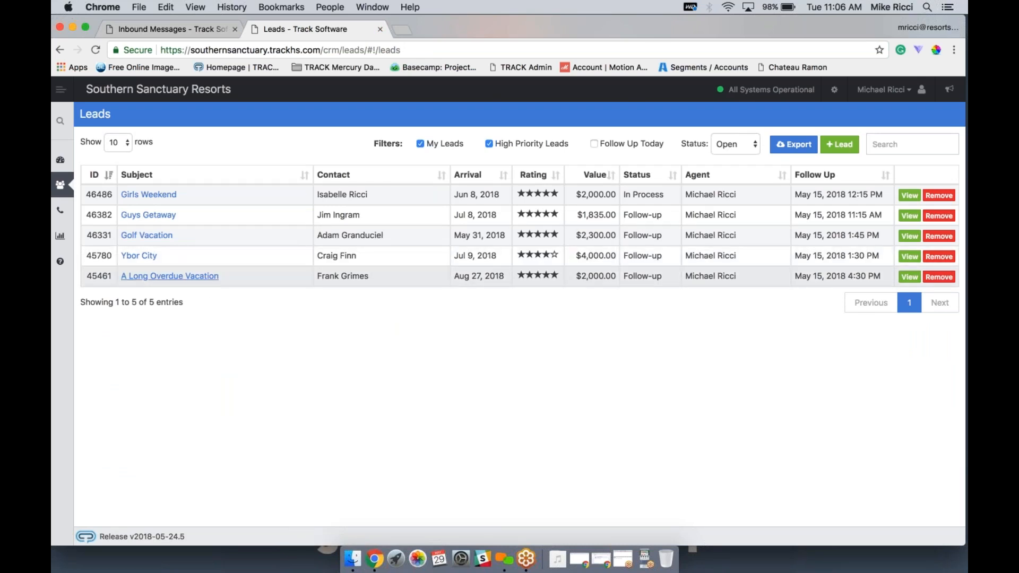
# Open the A Long Overdue Vacation lead, then the Vacation Inquiry email in inbound Email messages.
pyautogui.click(171, 279)
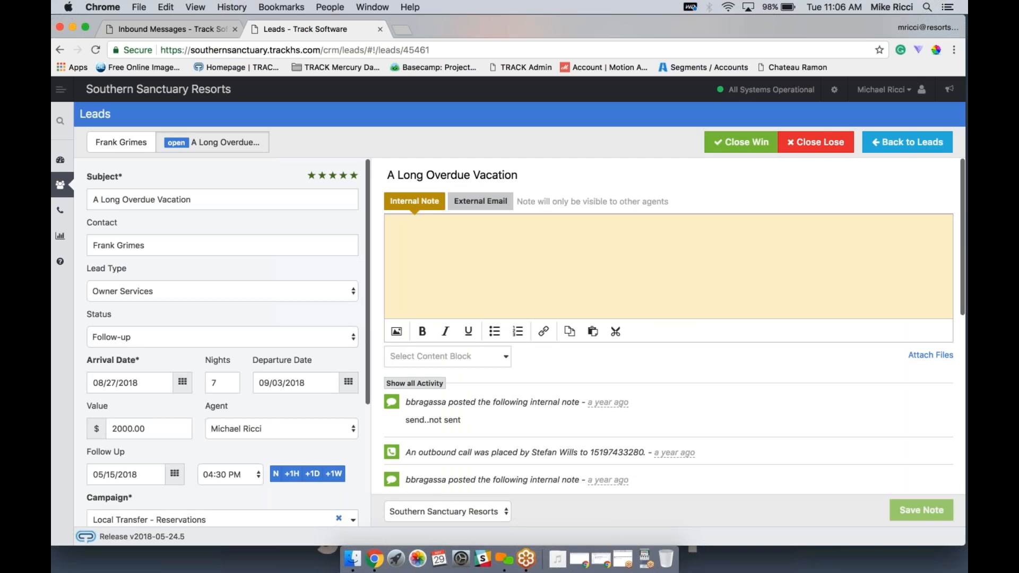
pyautogui.click(194, 29)
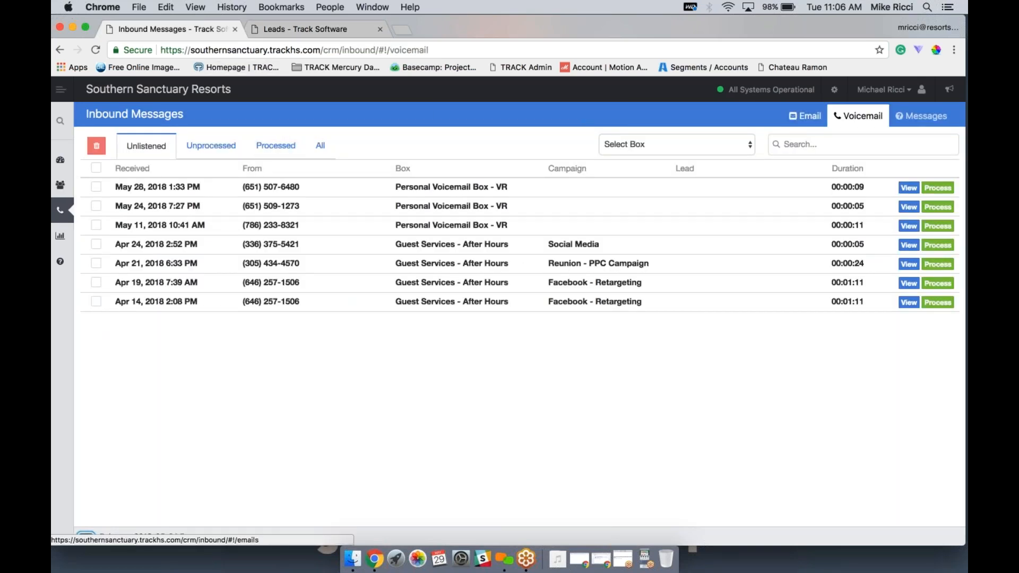
pyautogui.click(805, 116)
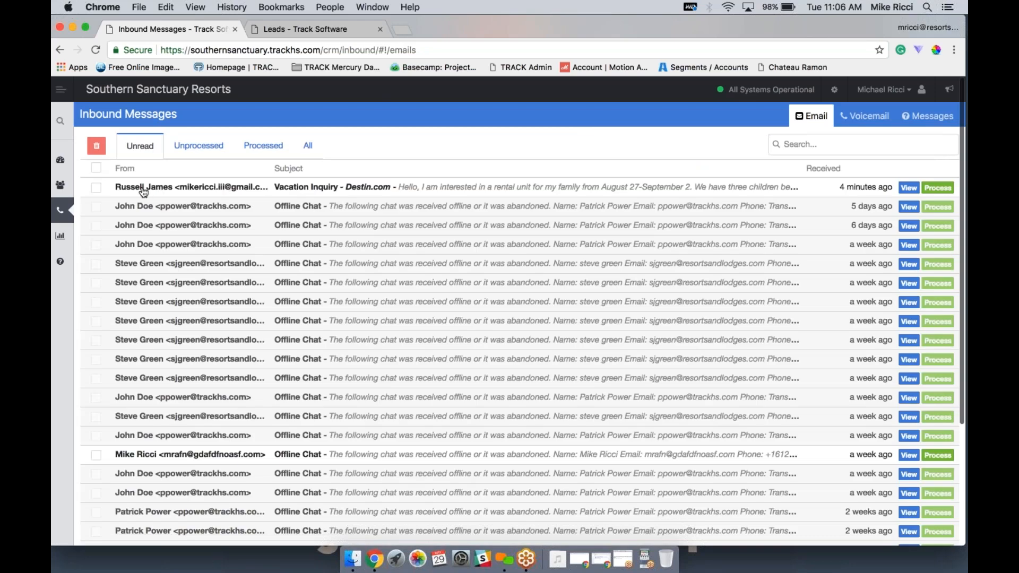
pyautogui.click(334, 191)
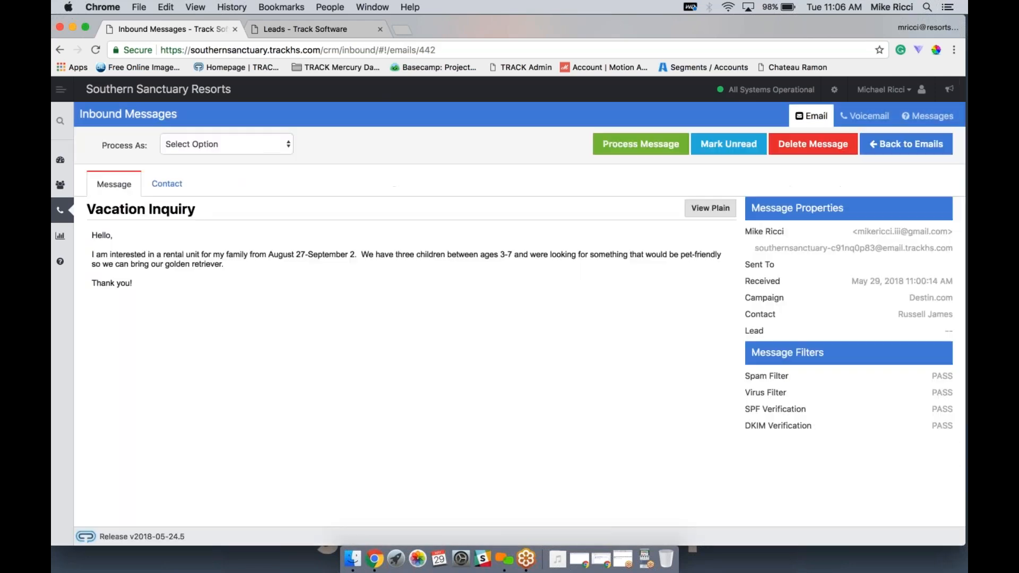
# Review the Vacation Inquiry text against lead A Long Overdue Vacation, then open Process As options.
pyautogui.tripleClick(244, 268)
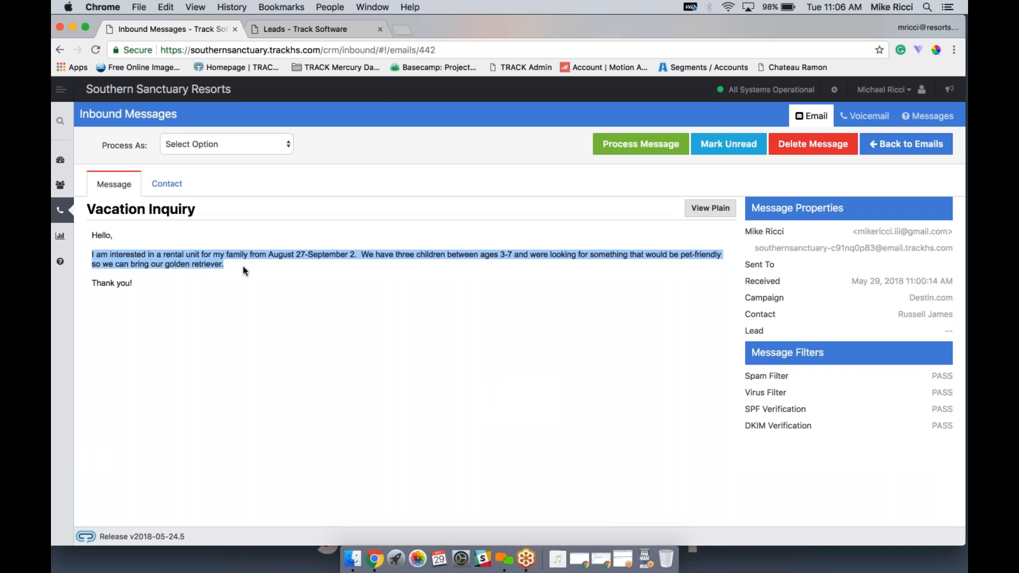
pyautogui.click(252, 281)
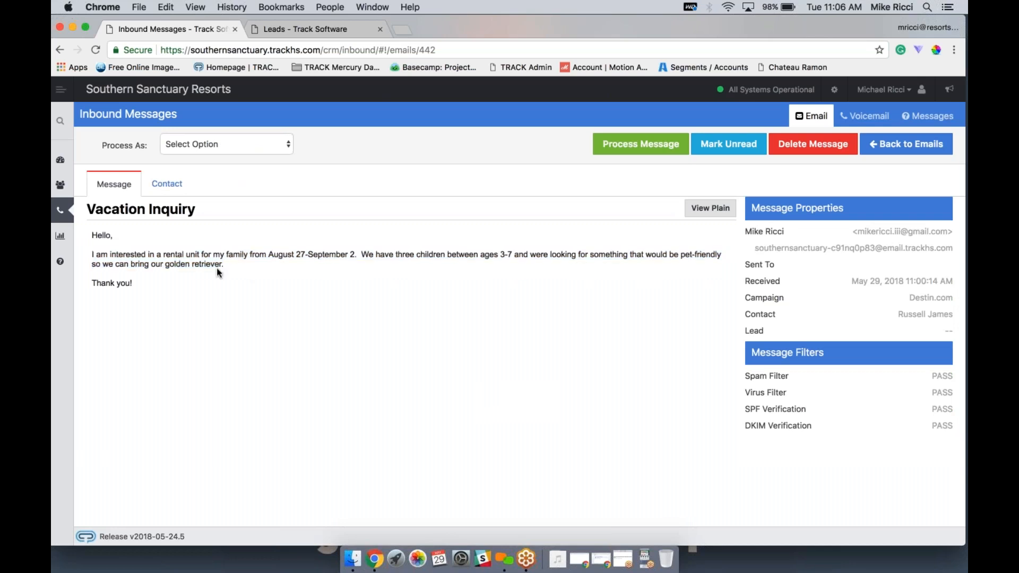
pyautogui.click(286, 32)
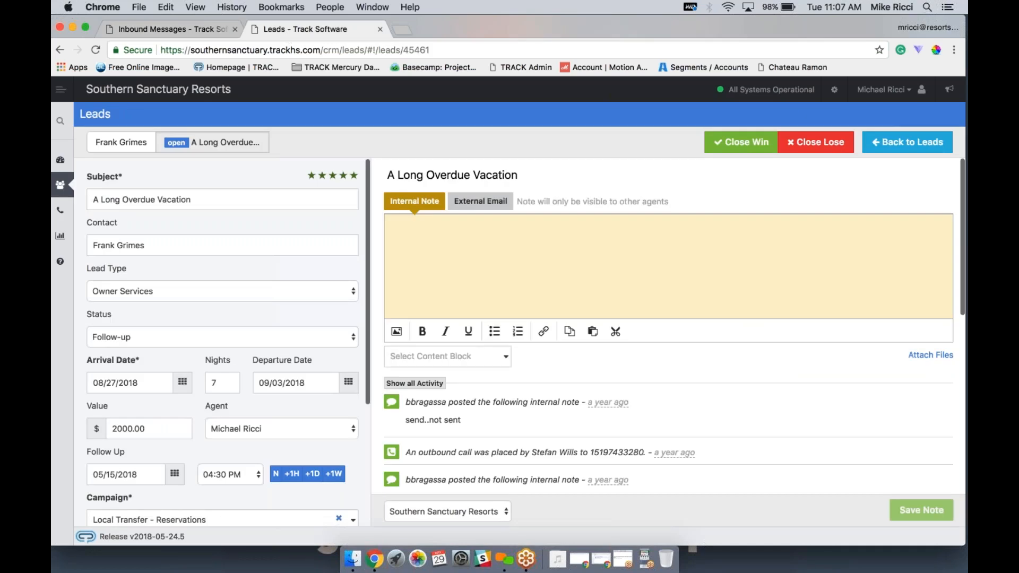
pyautogui.click(175, 29)
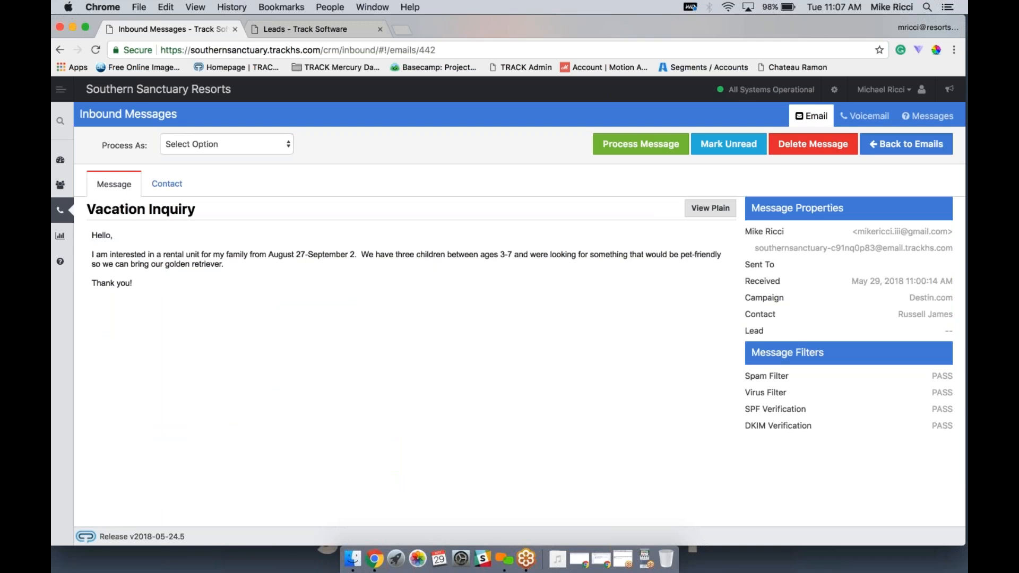
pyautogui.click(233, 144)
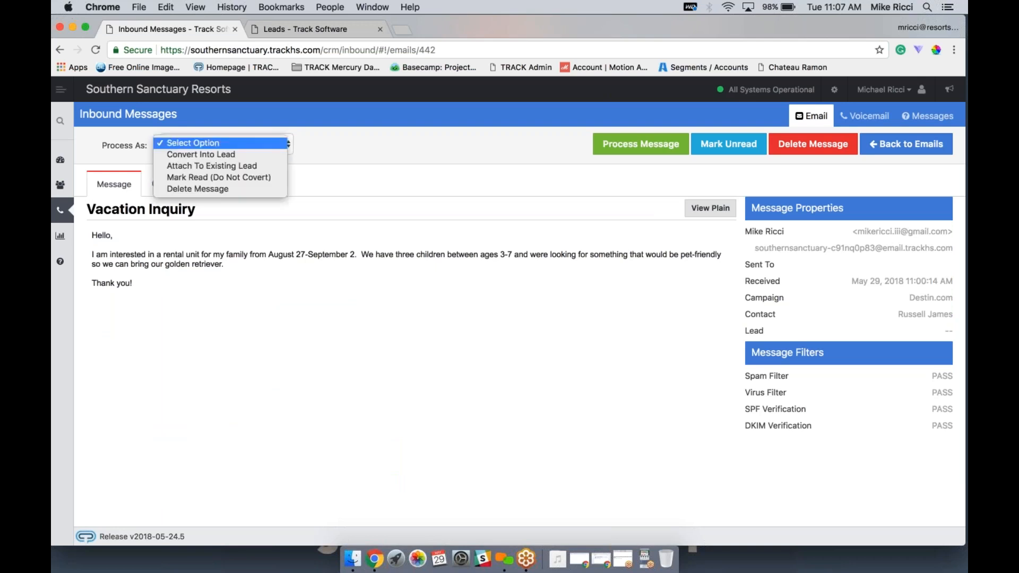
# Attach the Vacation Inquiry email to lead A Long Overdue Vacation, searching by contact name, and process it.
pyautogui.click(241, 170)
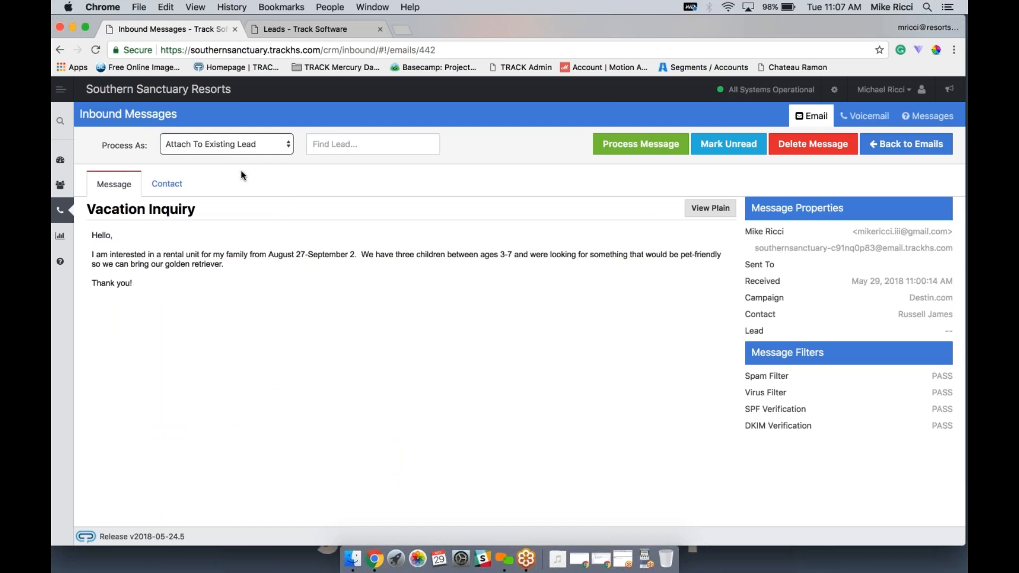
pyautogui.click(339, 139)
pyautogui.write('Frank Gr')
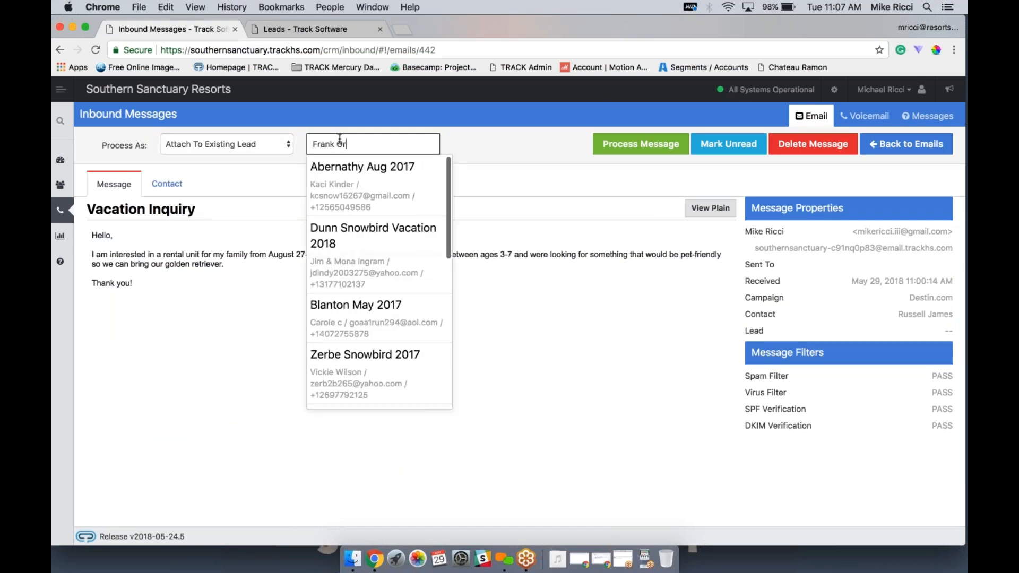
pyautogui.write('imes')
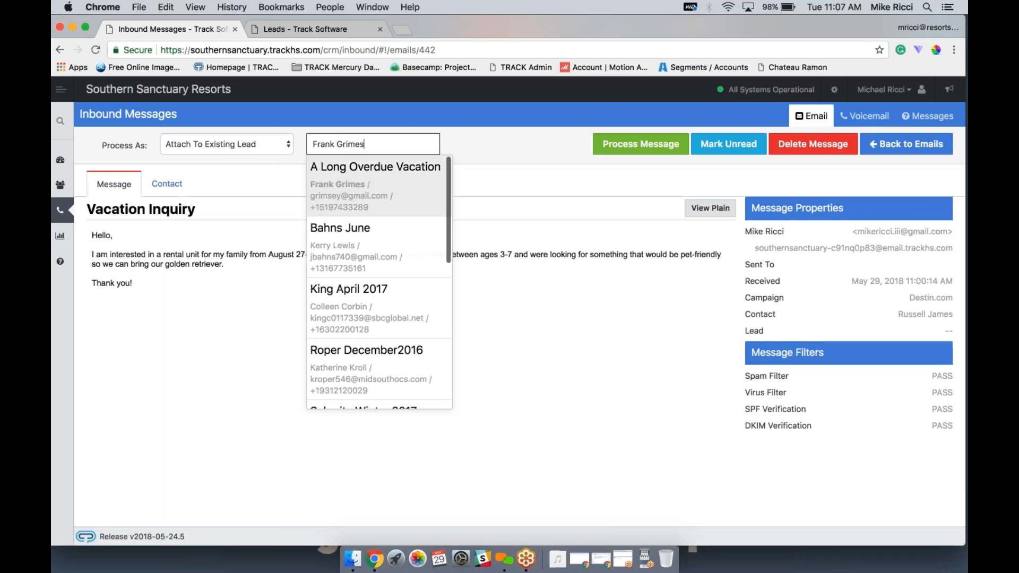
pyautogui.click(313, 29)
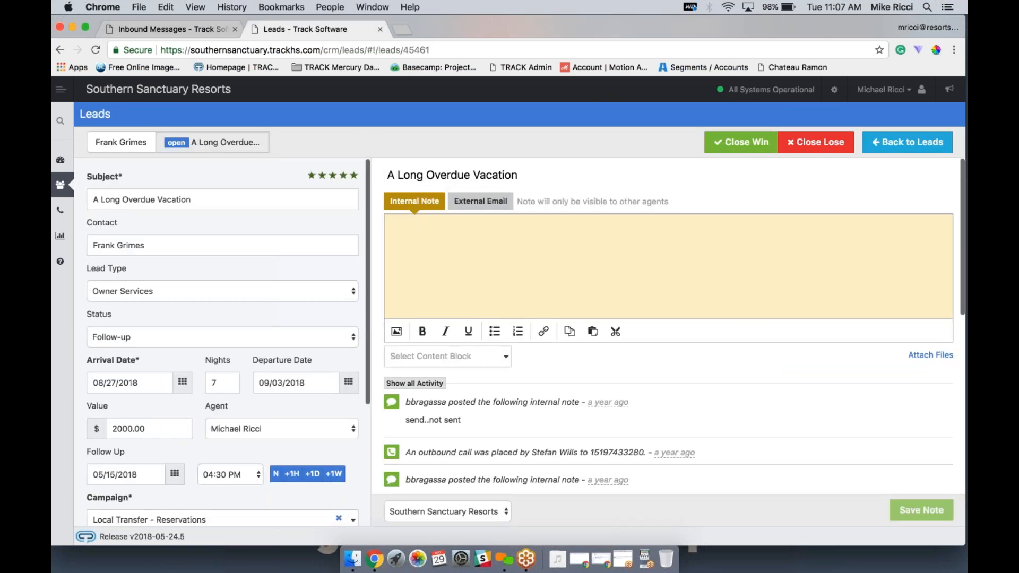
pyautogui.click(171, 30)
pyautogui.click(374, 175)
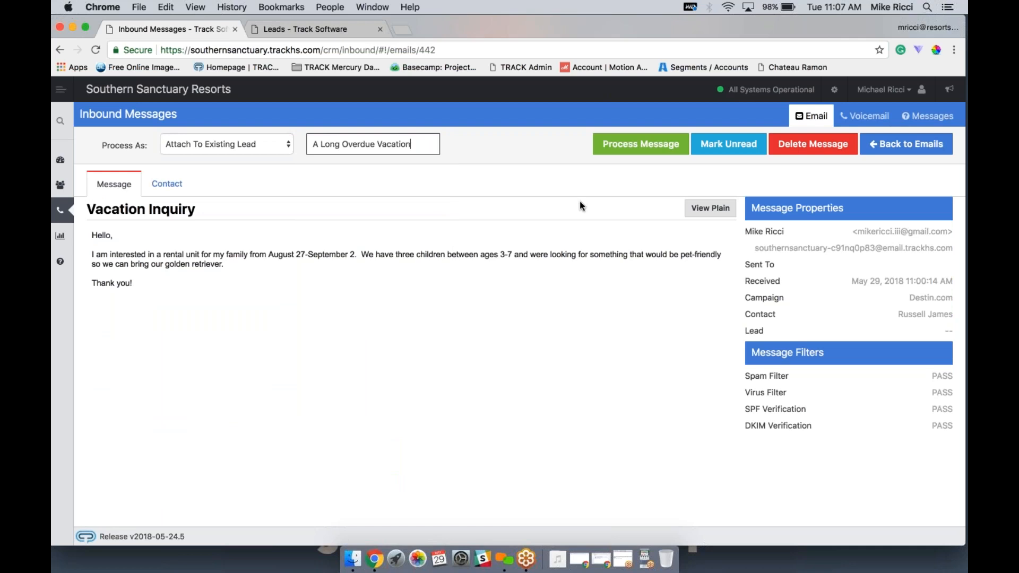
pyautogui.click(642, 145)
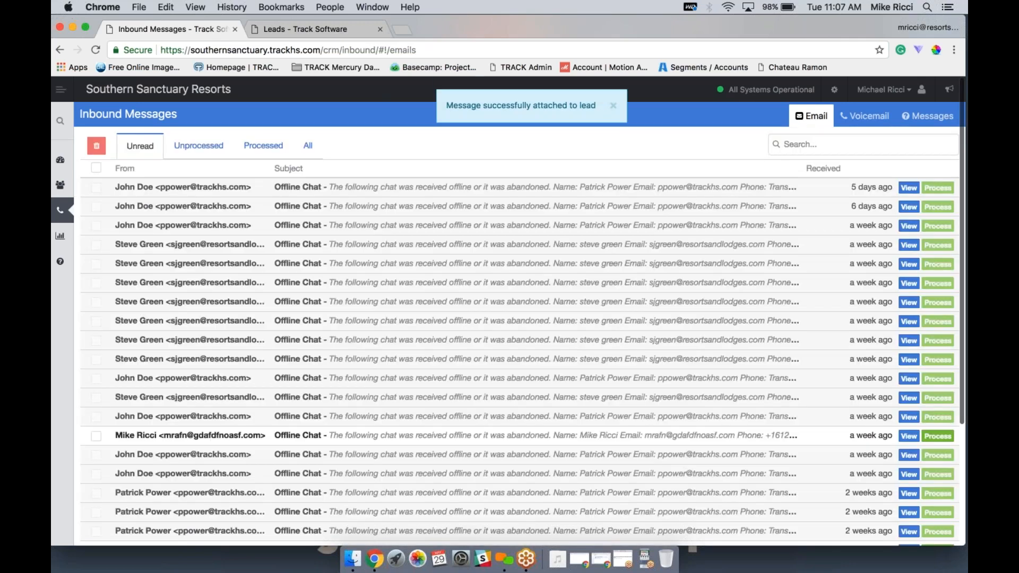
pyautogui.click(300, 34)
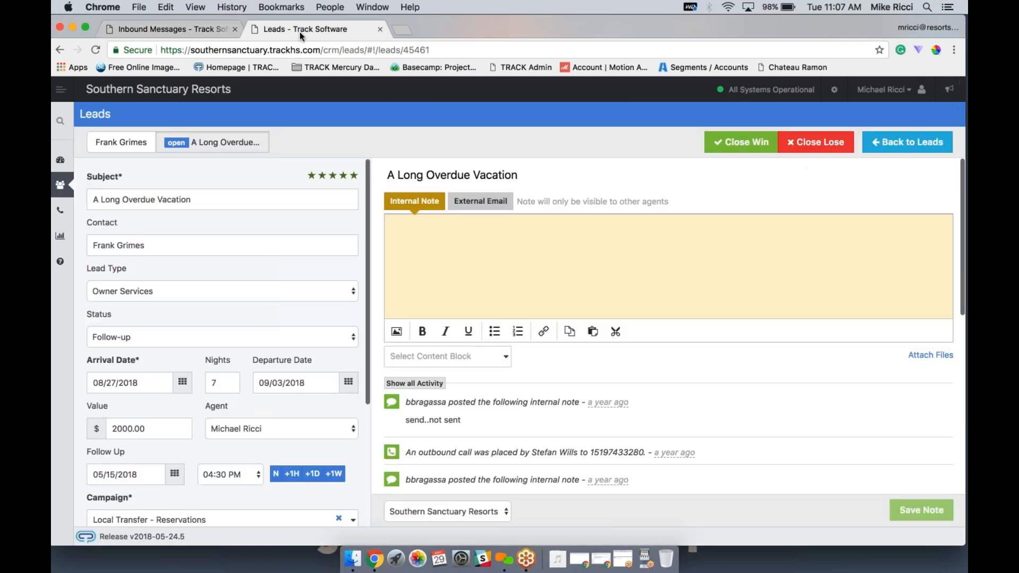
# Reload the A Long Overdue Vacation lead and confirm the received inquiry email tops its activity feed.
pyautogui.click(95, 49)
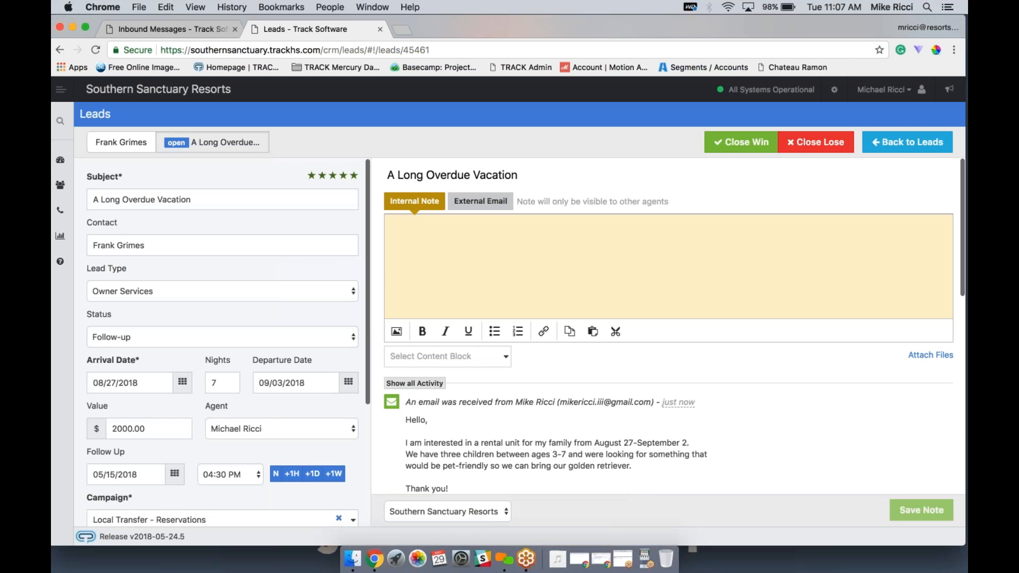
pyautogui.scroll(-3, 668, 324)
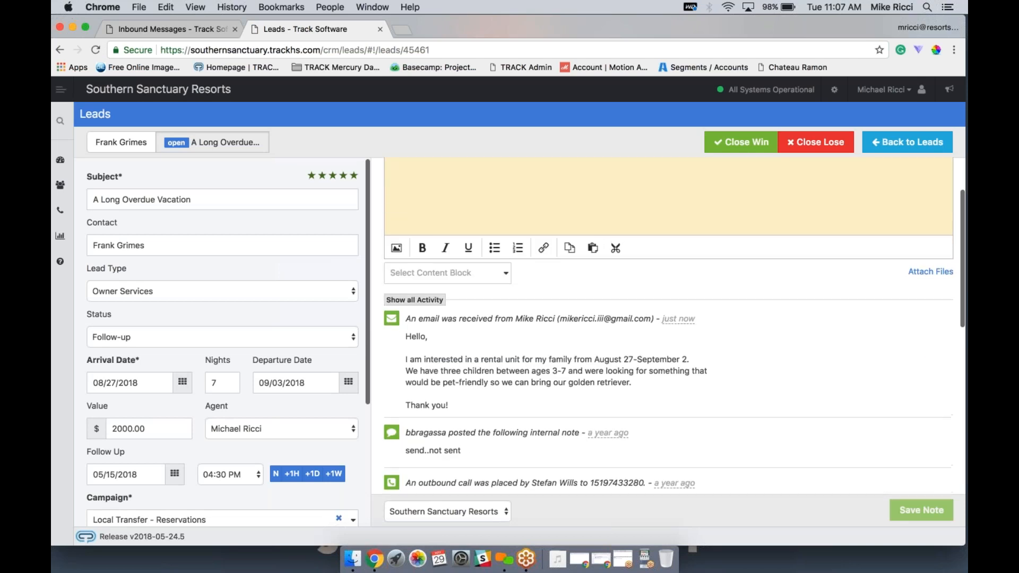
pyautogui.scroll(3, 668, 324)
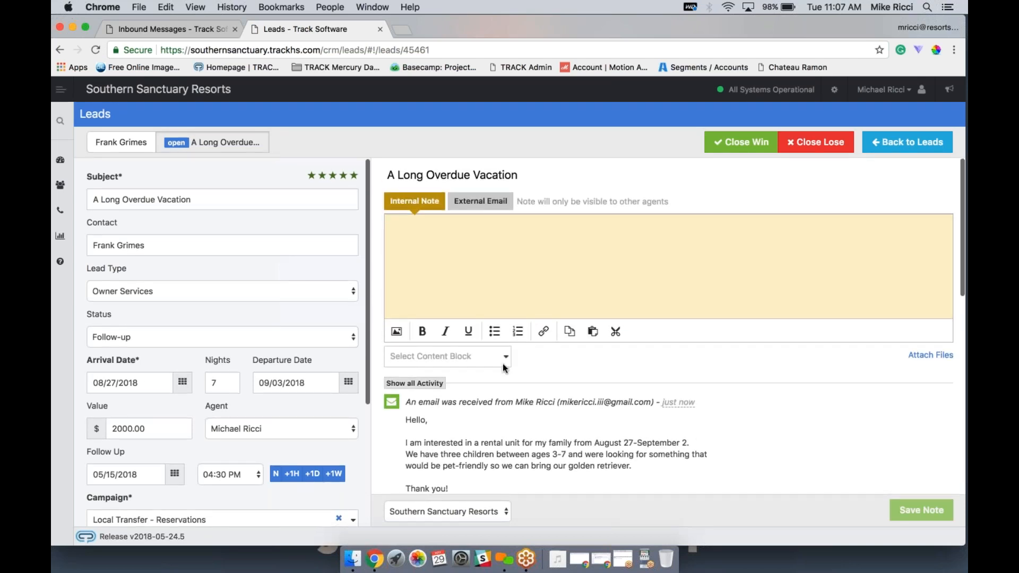
pyautogui.click(145, 30)
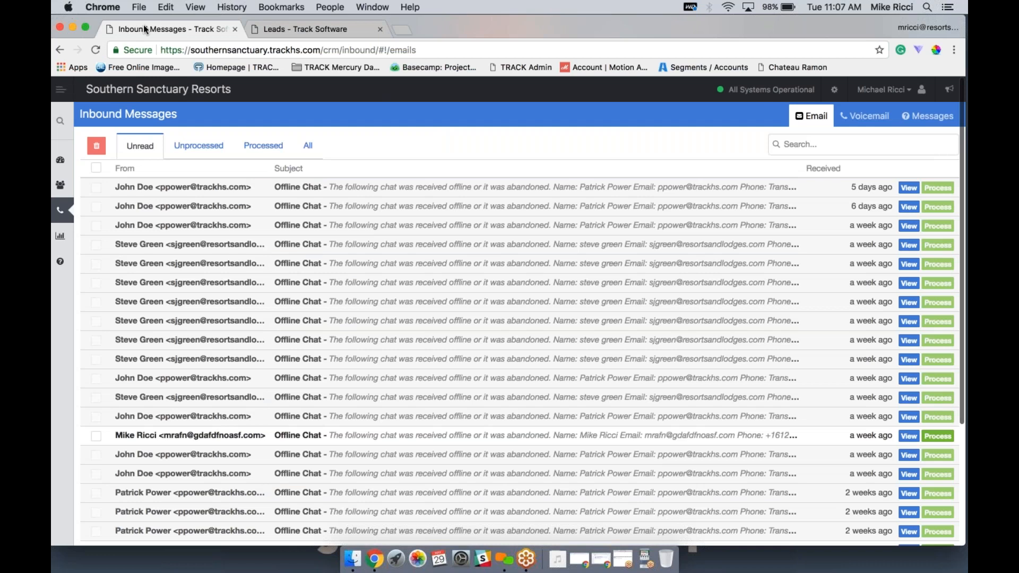
pyautogui.click(325, 31)
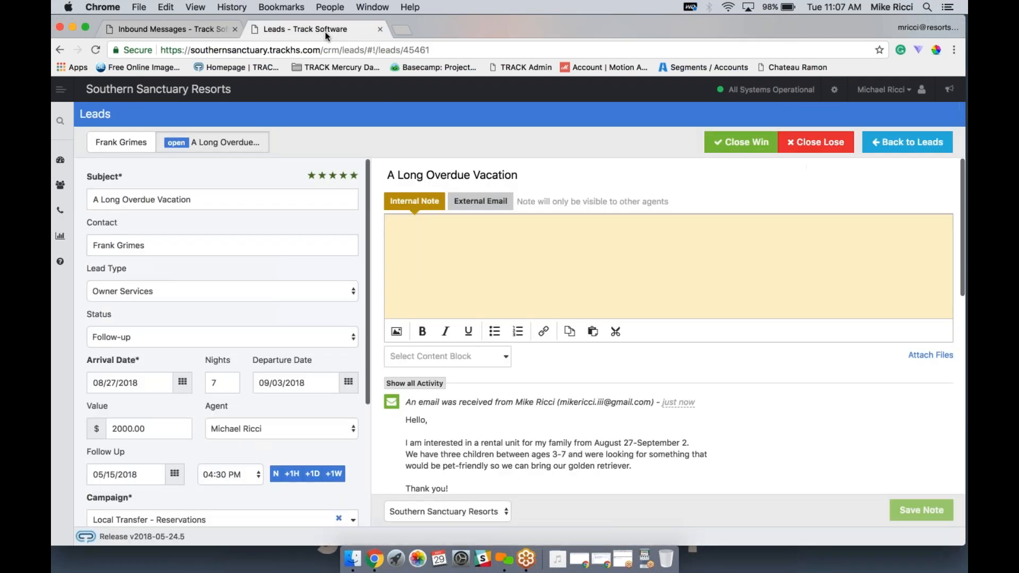